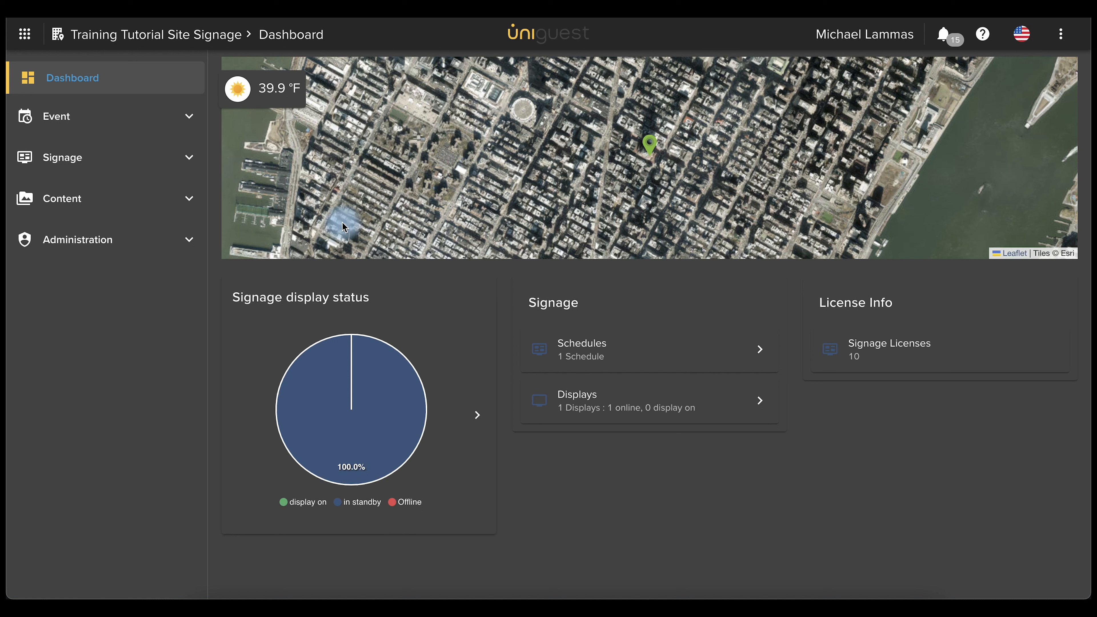
Step: Go to the content playlists and create a folder named Playlist
left_click(90, 207)
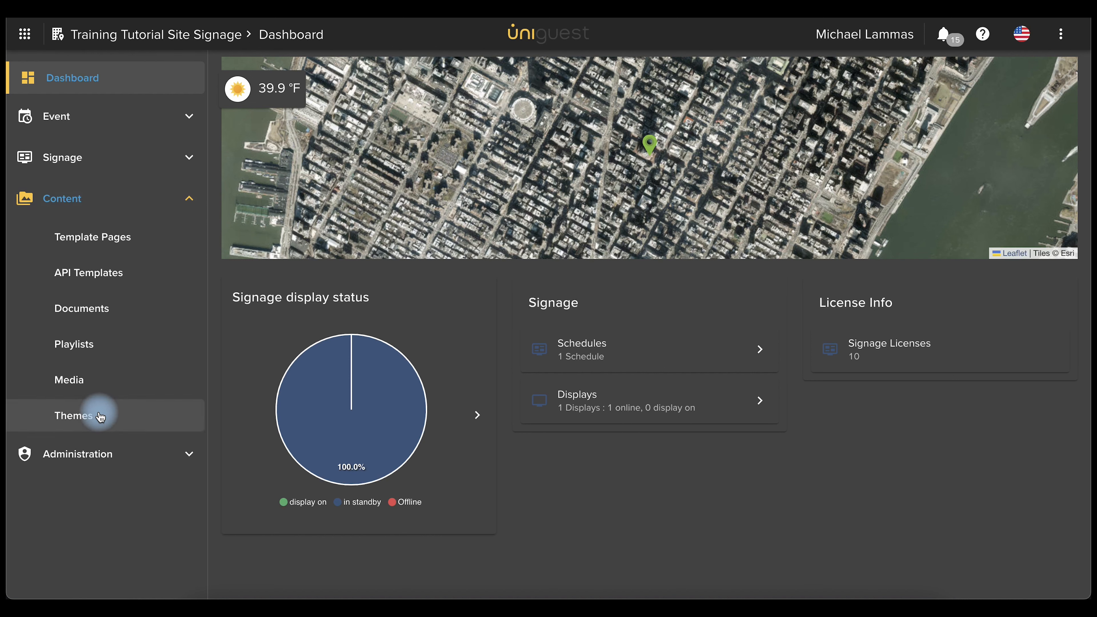
left_click(83, 353)
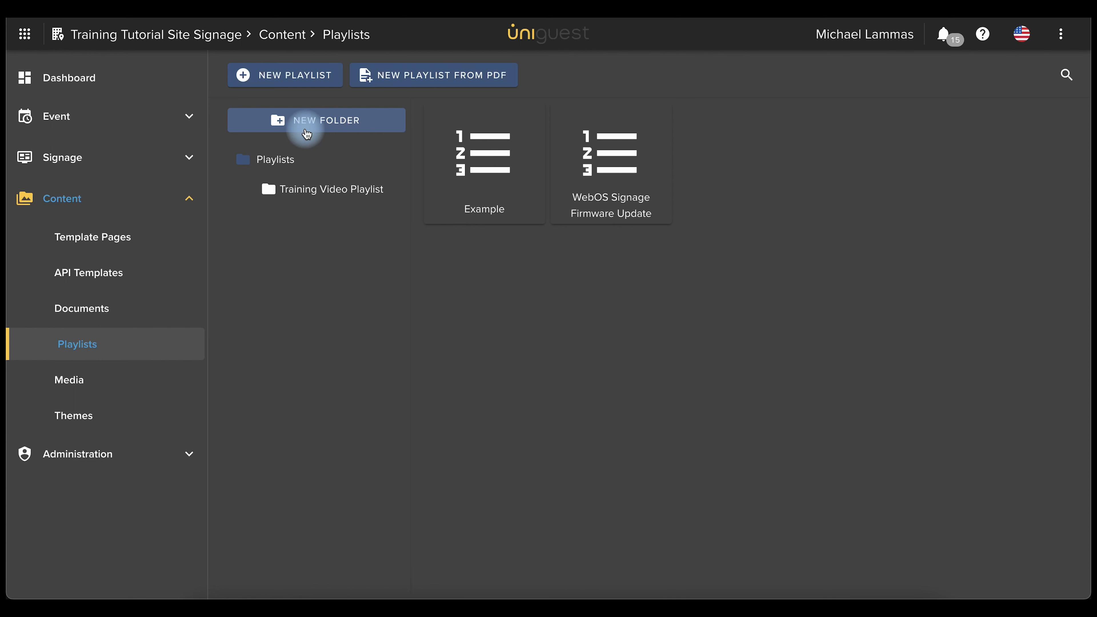
left_click(307, 134)
left_click(453, 300)
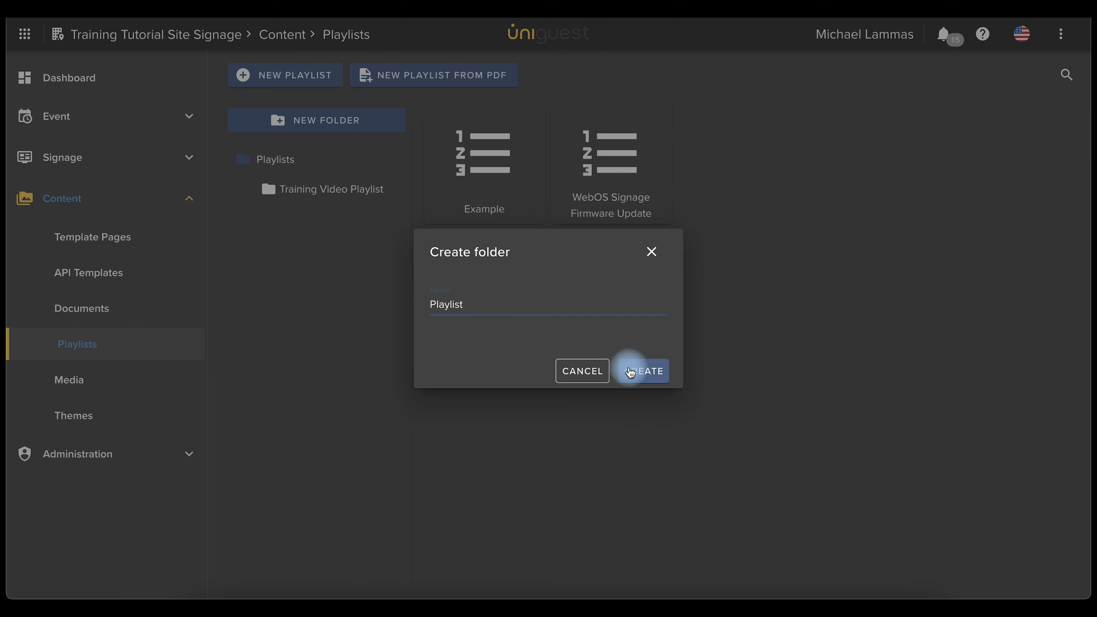
left_click(630, 370)
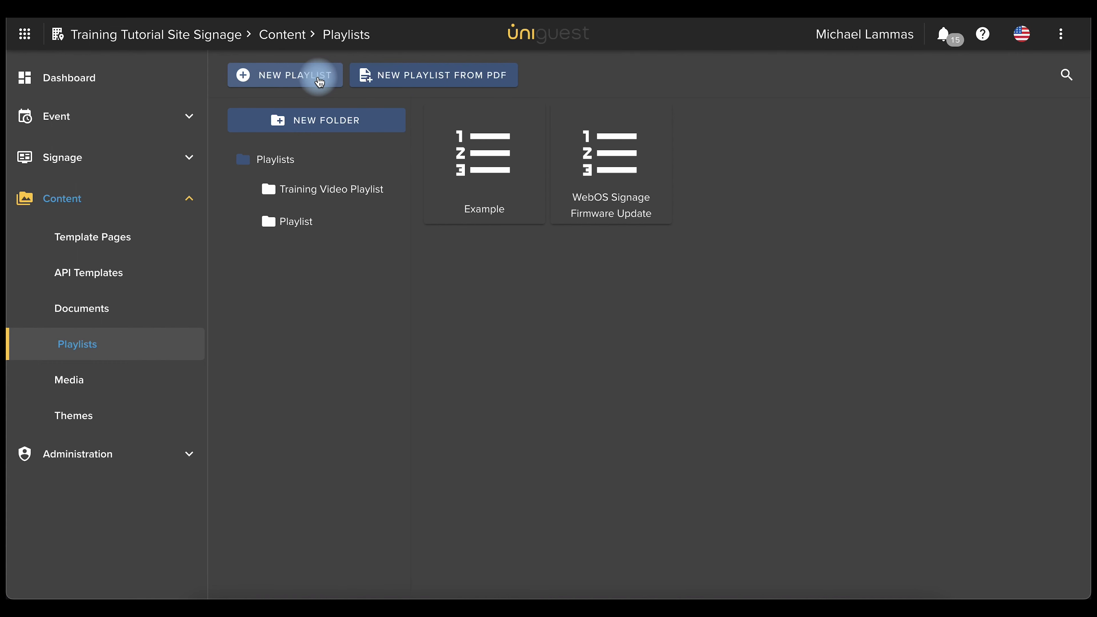
Step: Create a new playlist named Example1
left_click(319, 81)
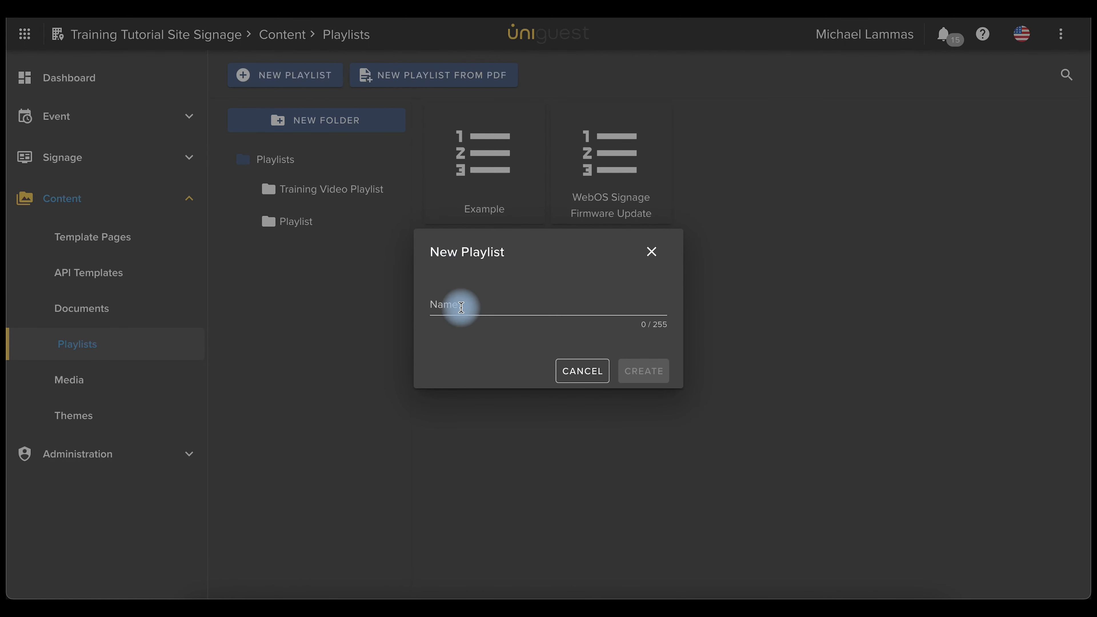
left_click(465, 308)
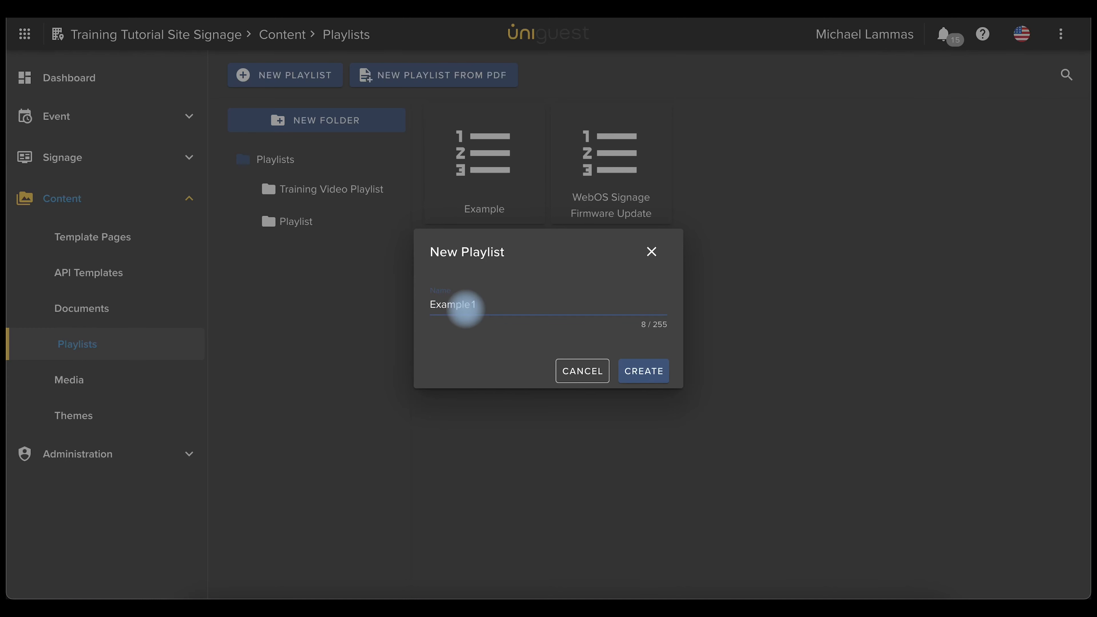
left_click(628, 370)
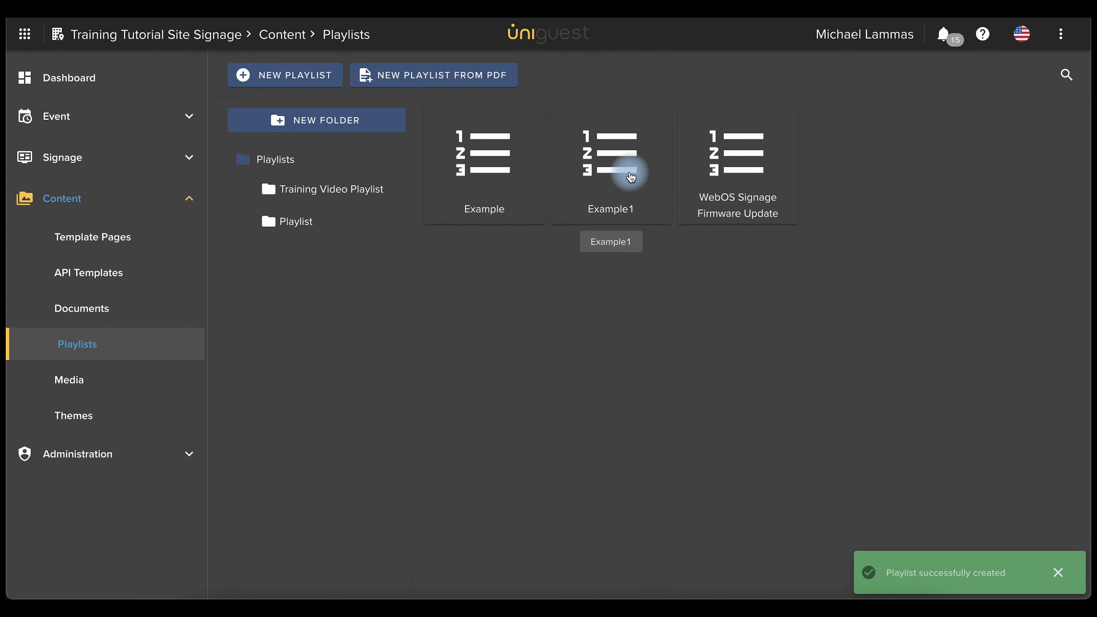
Step: Open the Example1 playlist for editing and add images 1 and 2 from the Training media folder
left_click(620, 180)
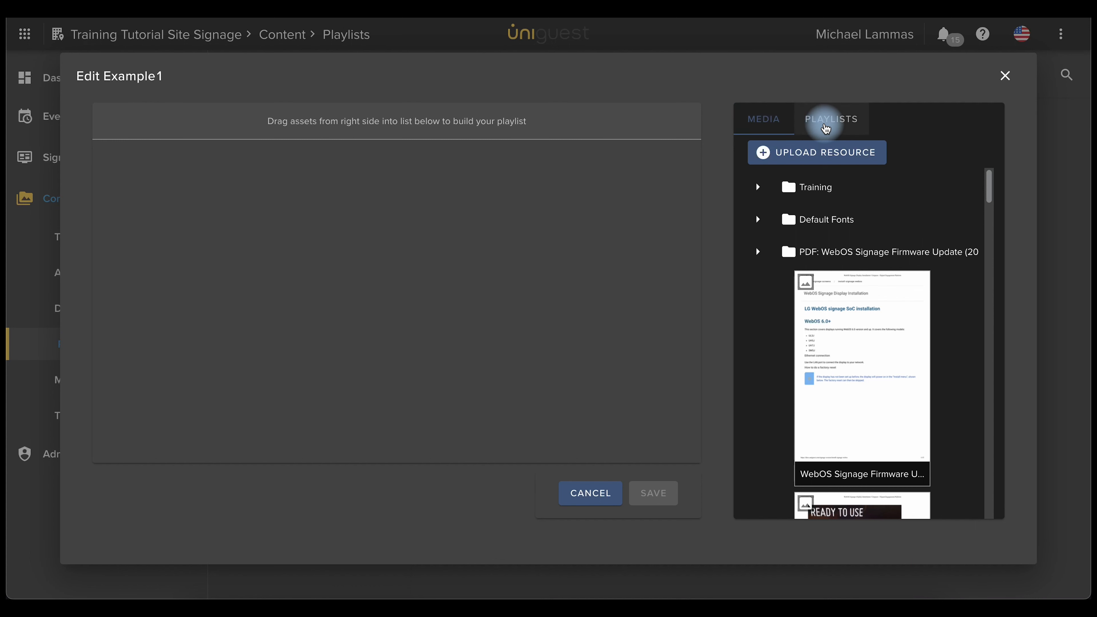
left_click(825, 126)
left_click(771, 123)
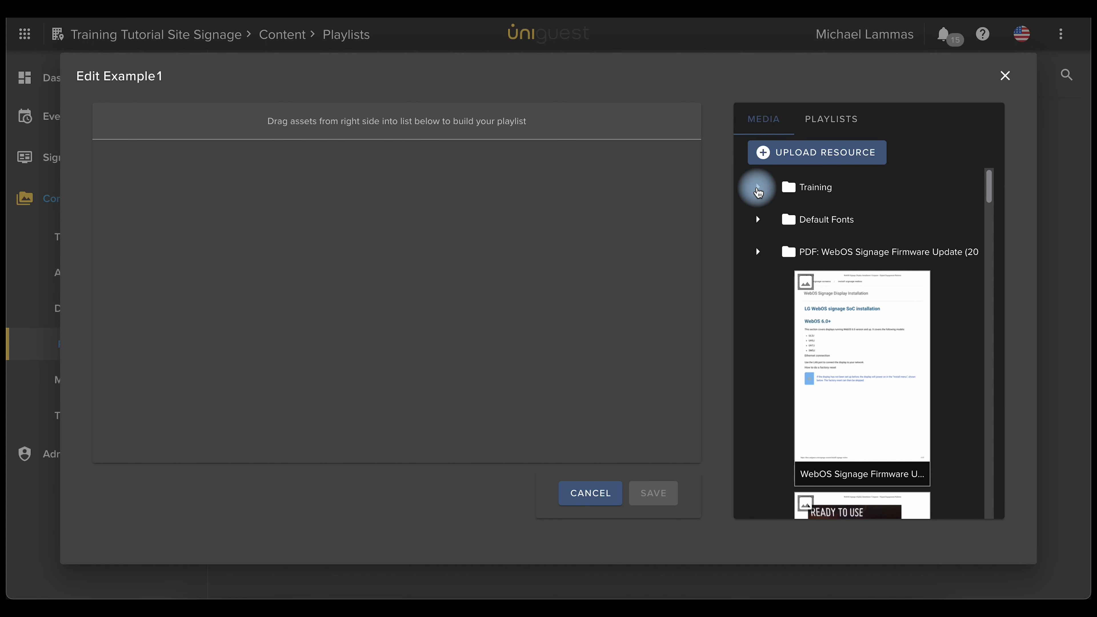
left_click(757, 188)
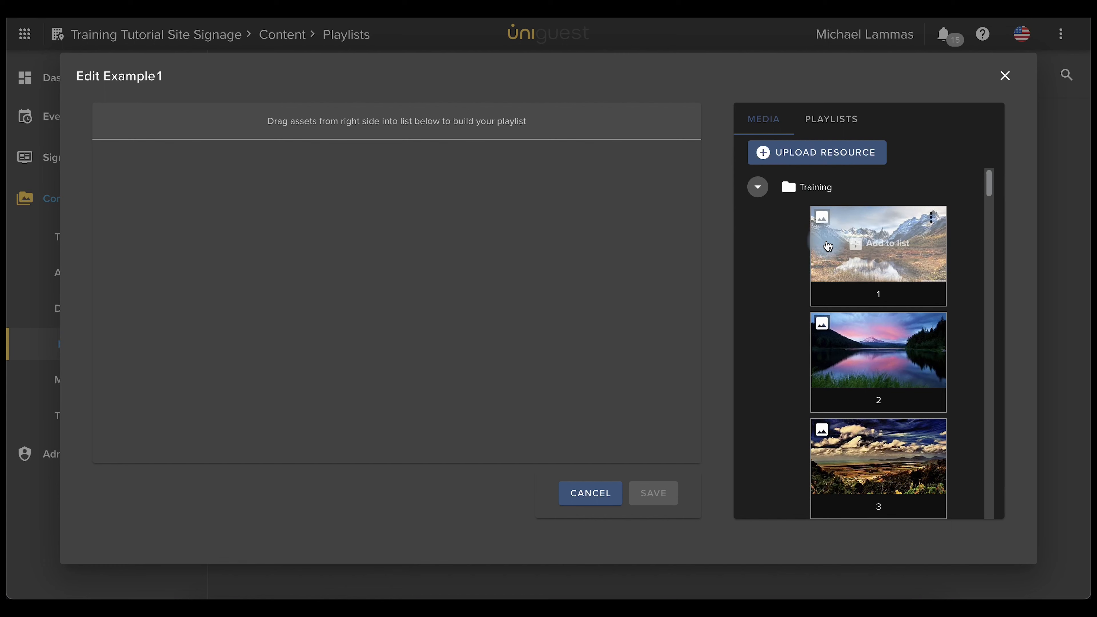
scroll(827, 246, "down", 10)
scroll(827, 245, "up", 10)
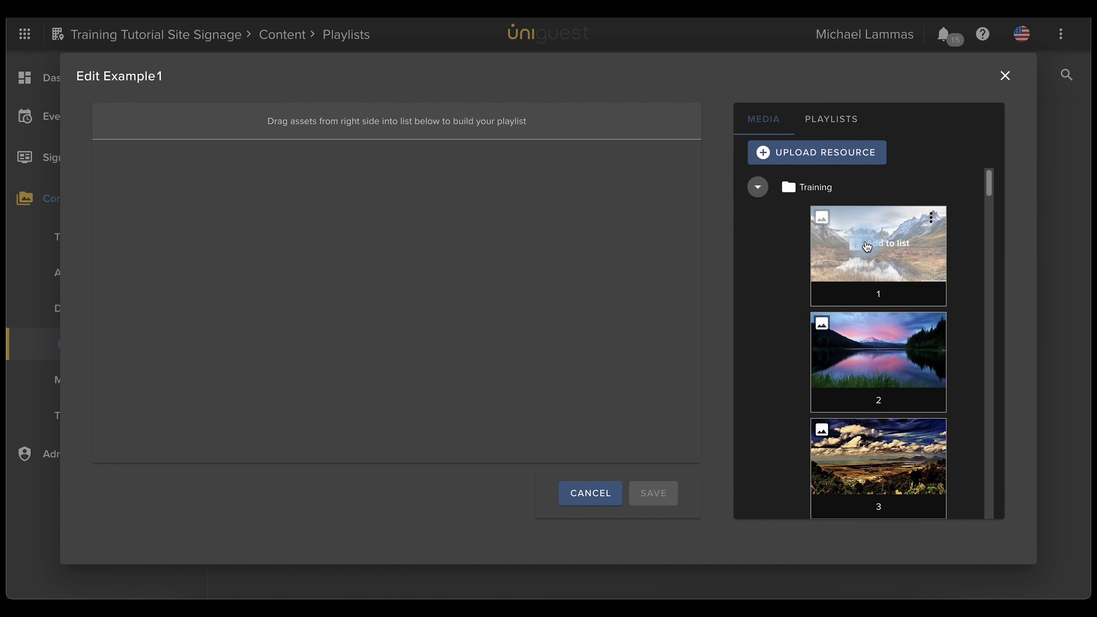
left_click(865, 246)
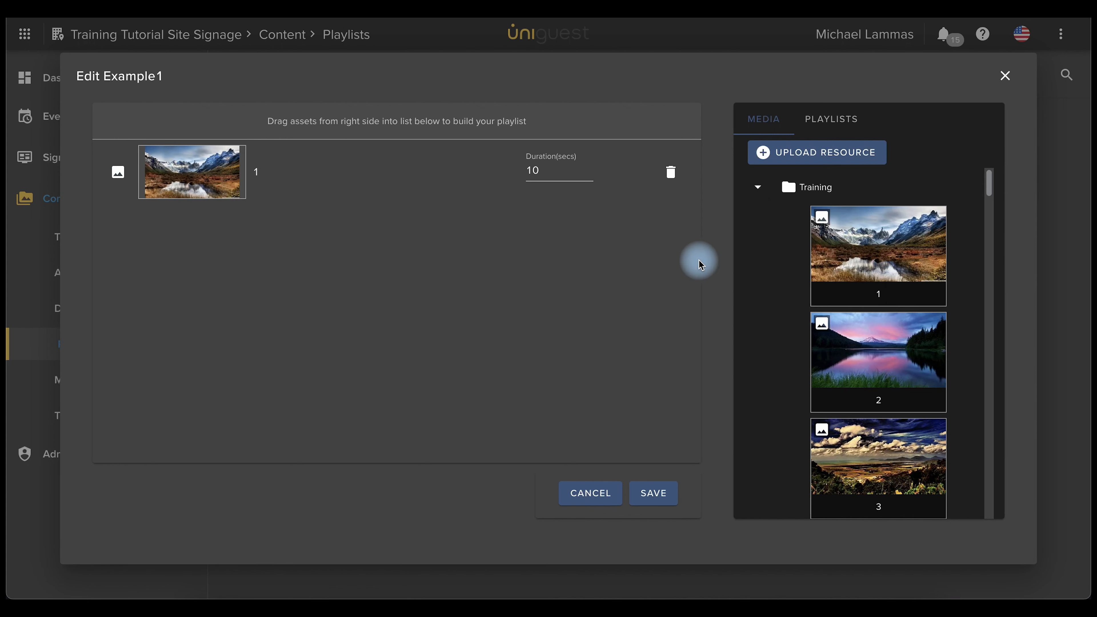
left_click_drag(889, 347, 227, 238)
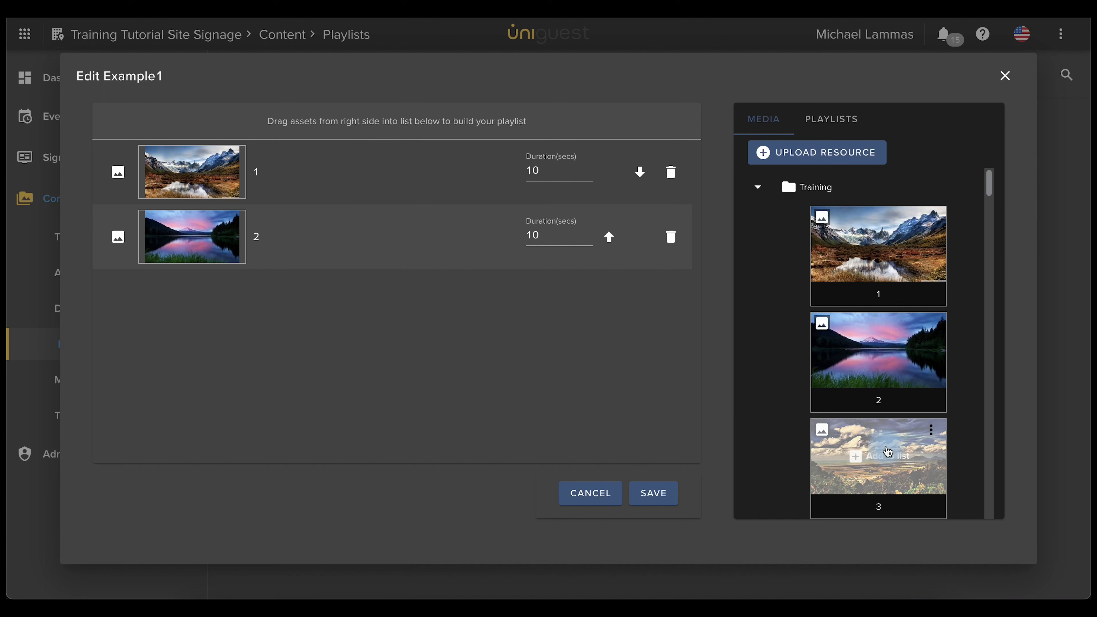
Step: Add the Hearing dog video from the Training media folder to the end of the playlist
scroll(880, 447, "down", 7)
scroll(887, 451, "down", 3)
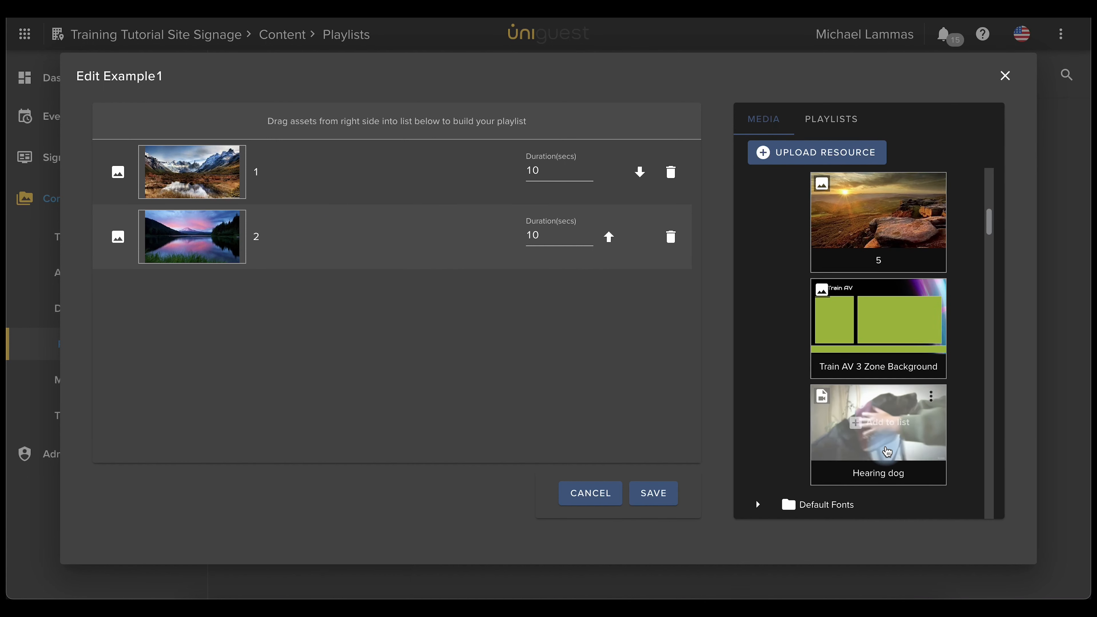
left_click_drag(887, 451, 272, 348)
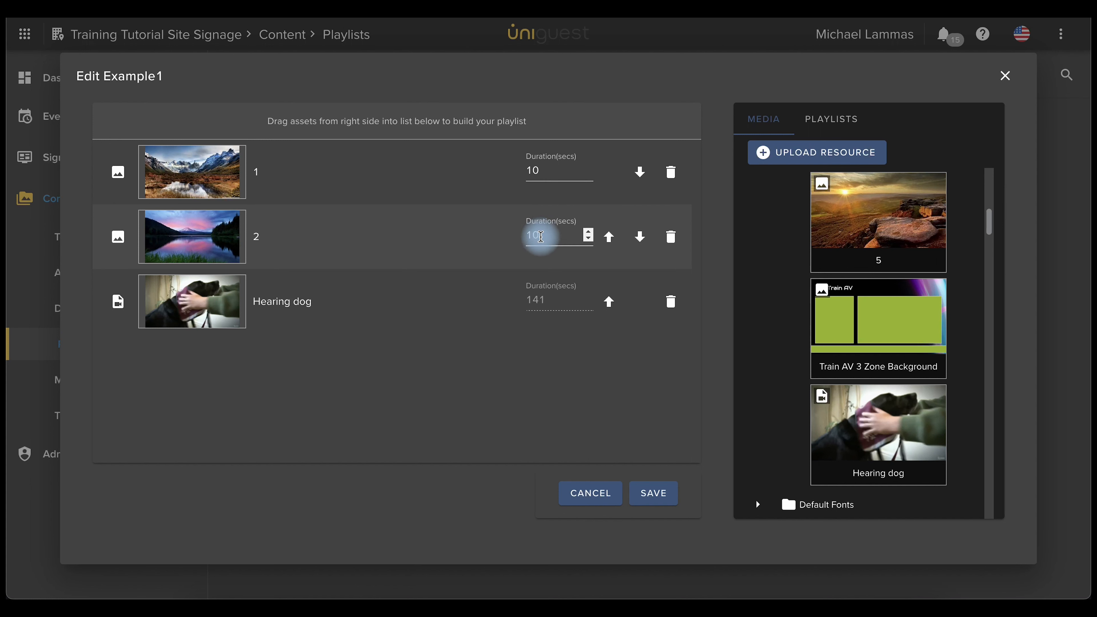
Step: Set the durations of images 2 and 1 to 15 seconds each and move image 2 above image 1
left_click(589, 232)
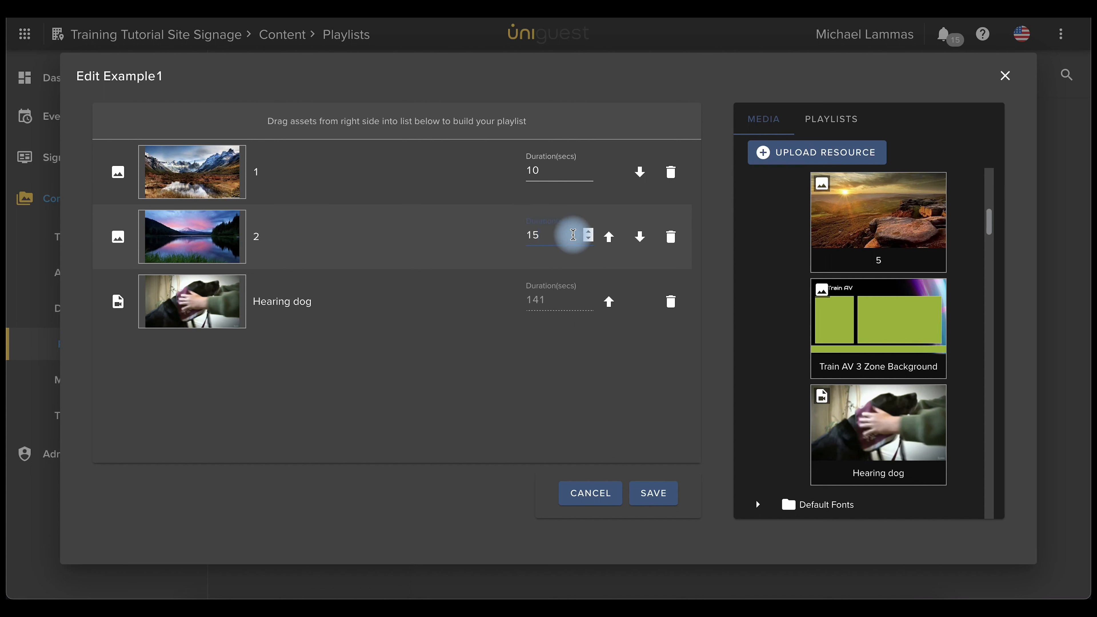
left_click(589, 168)
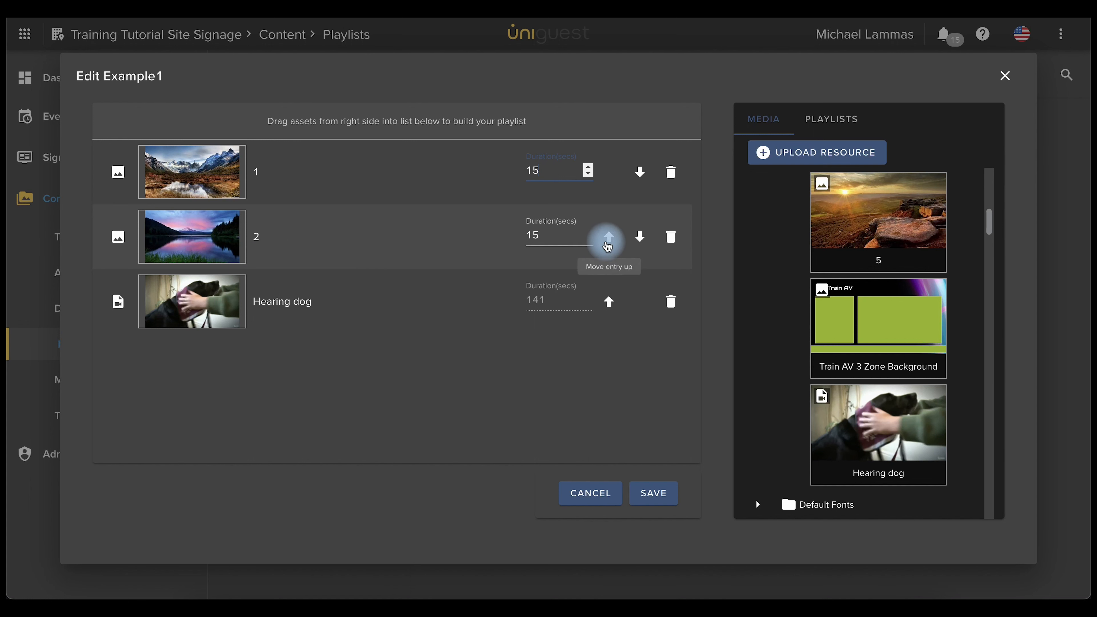
left_click(608, 240)
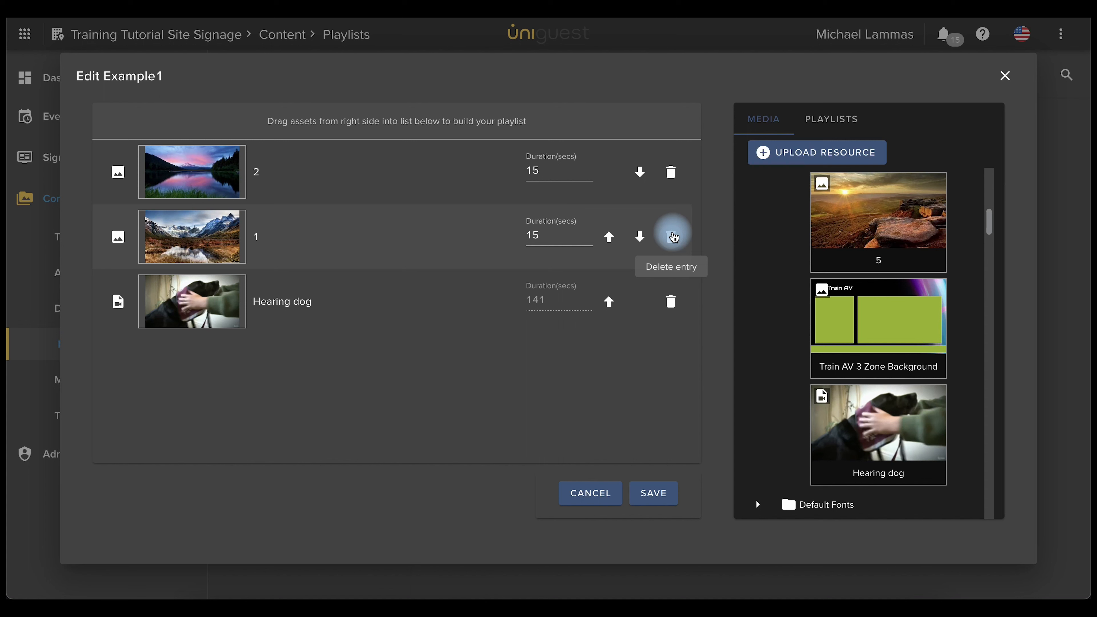
Step: Add WebOS Signage Firmware Update-01.png and WebOS Signage Firmware Update-02.png to the playlist between image 1 and the Hearing dog video
scroll(803, 287, "down", 3)
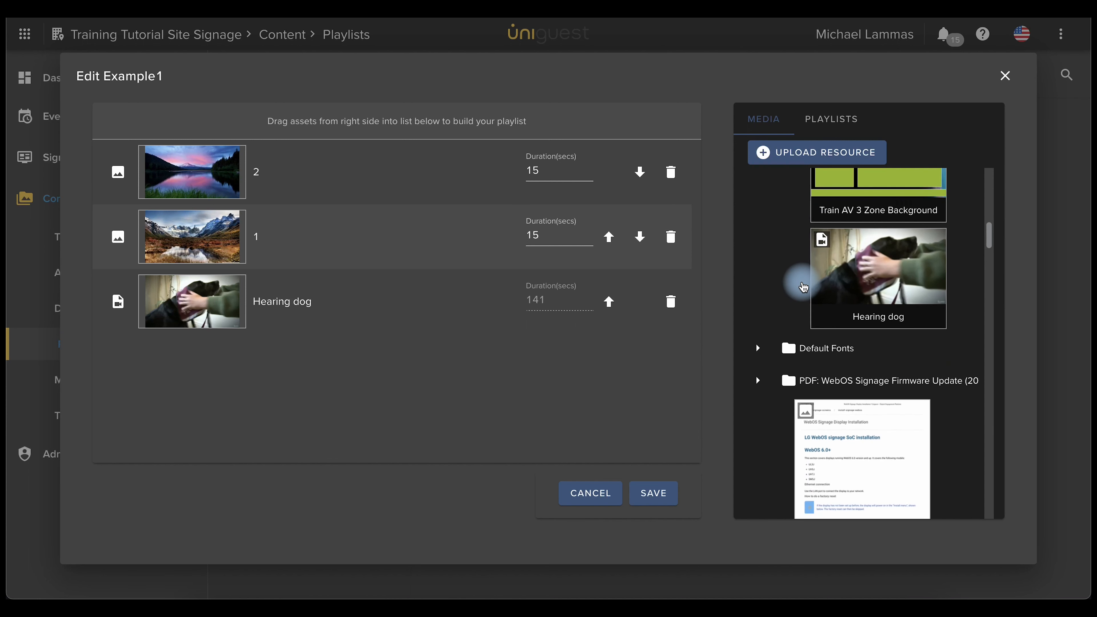
scroll(791, 283, "down", 2)
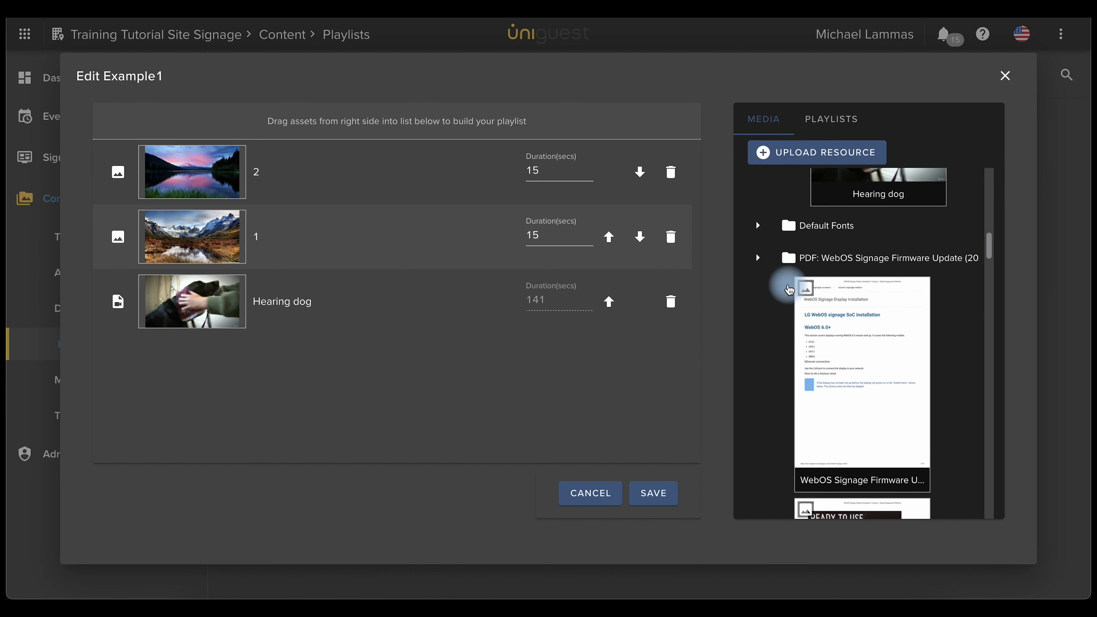
scroll(789, 288, "down", 1)
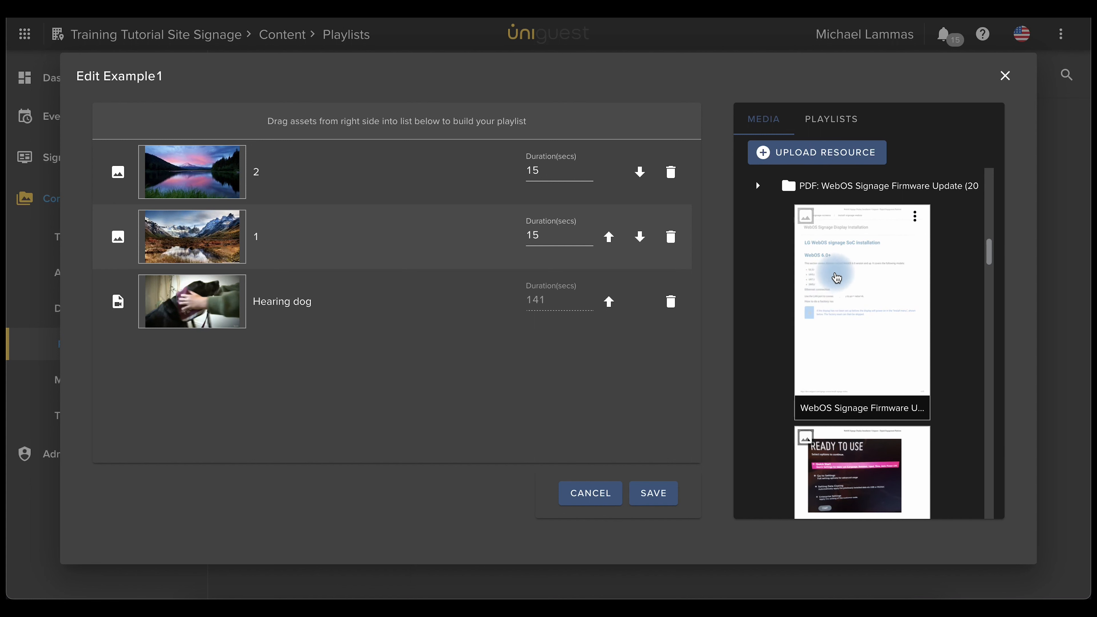
scroll(838, 277, "down", 2)
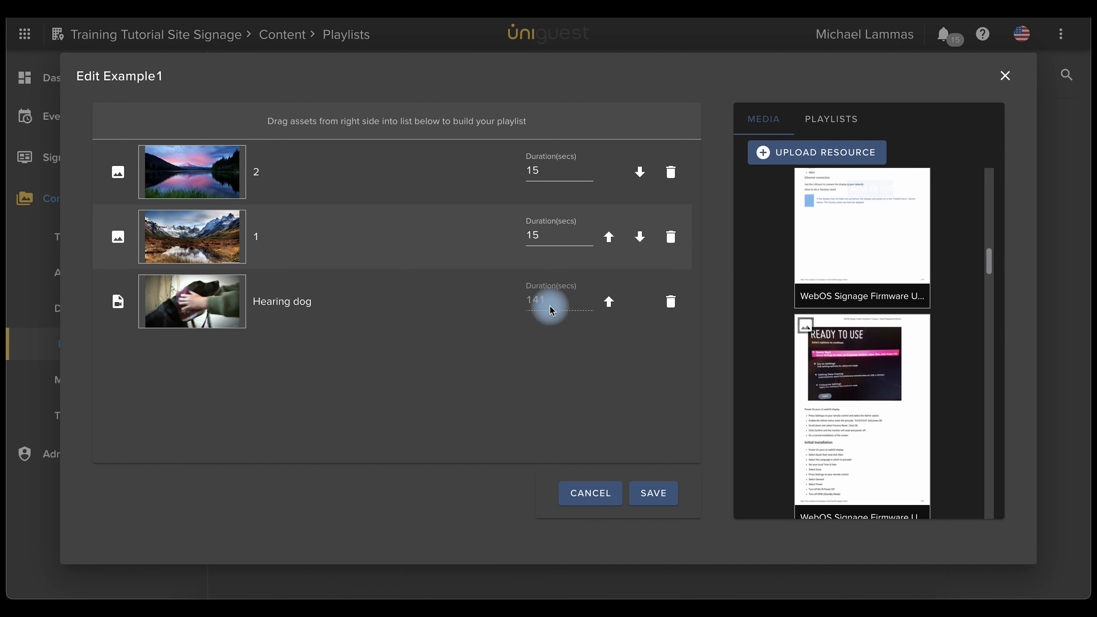
left_click_drag(837, 224, 699, 367)
left_click_drag(839, 379, 320, 358)
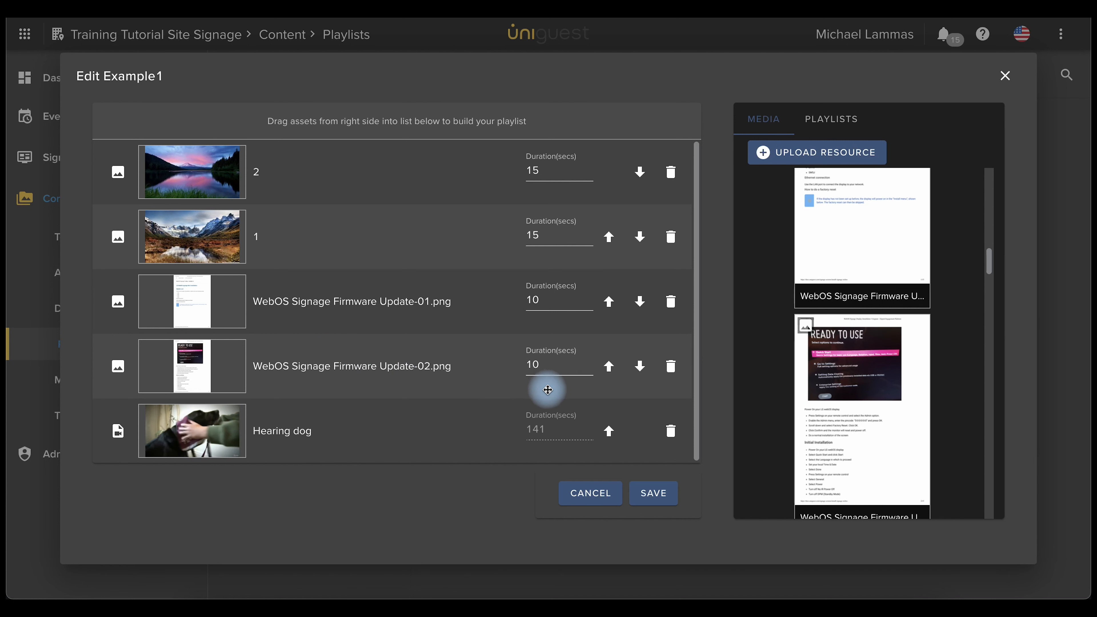
left_click_drag(825, 383, 537, 382)
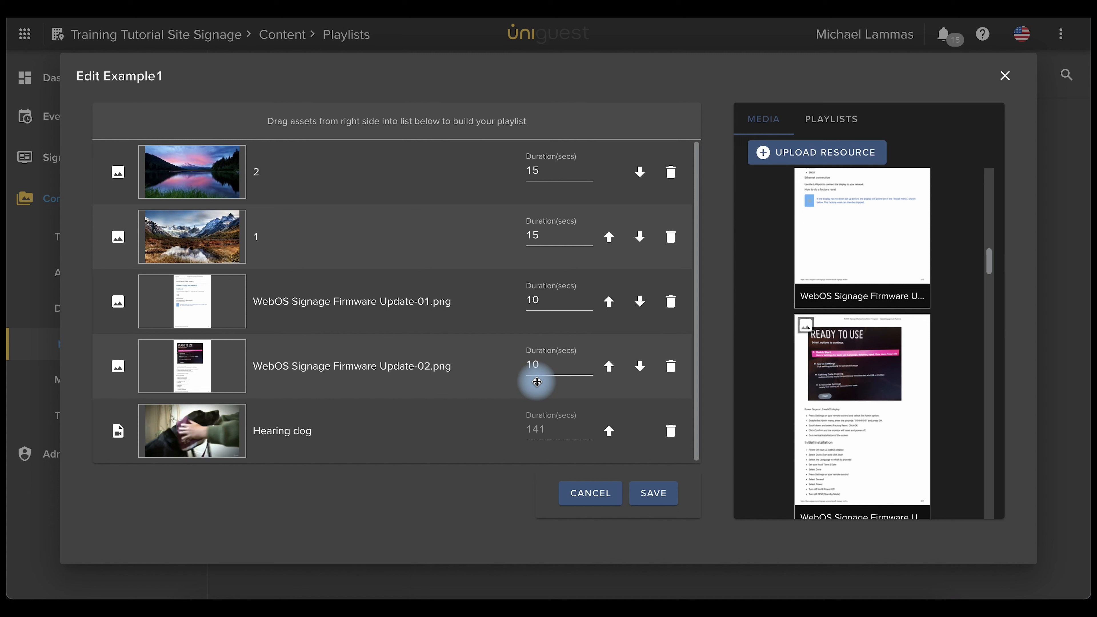
Step: Nest the Example playlist just before the Hearing dog video and save the Example1 playlist
left_click(826, 129)
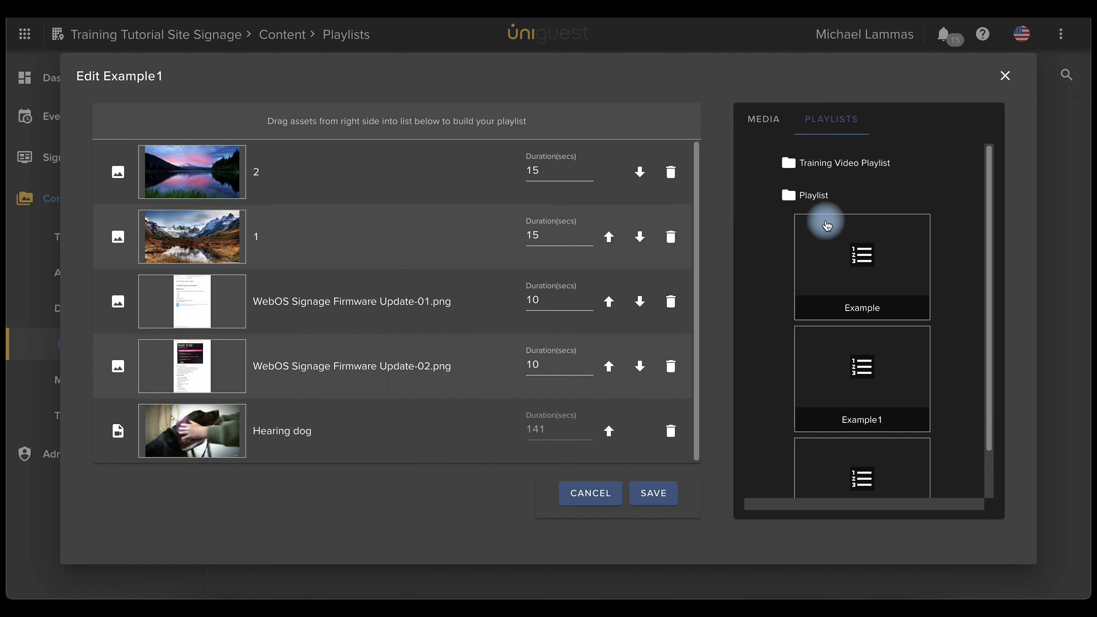
mouse_move(842, 269)
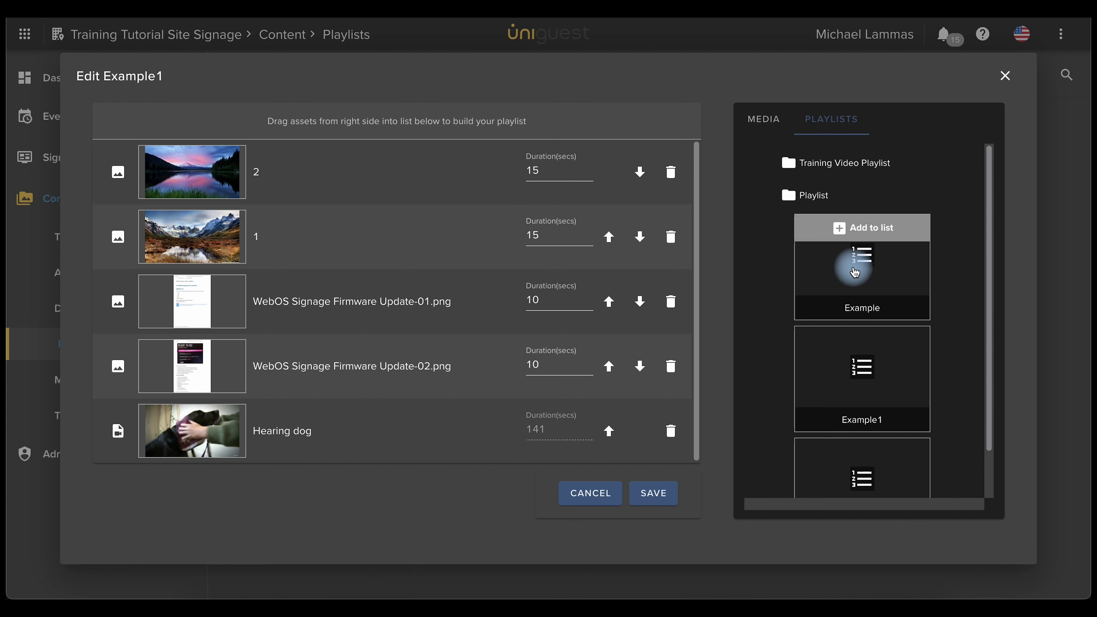
left_click_drag(854, 272, 430, 452)
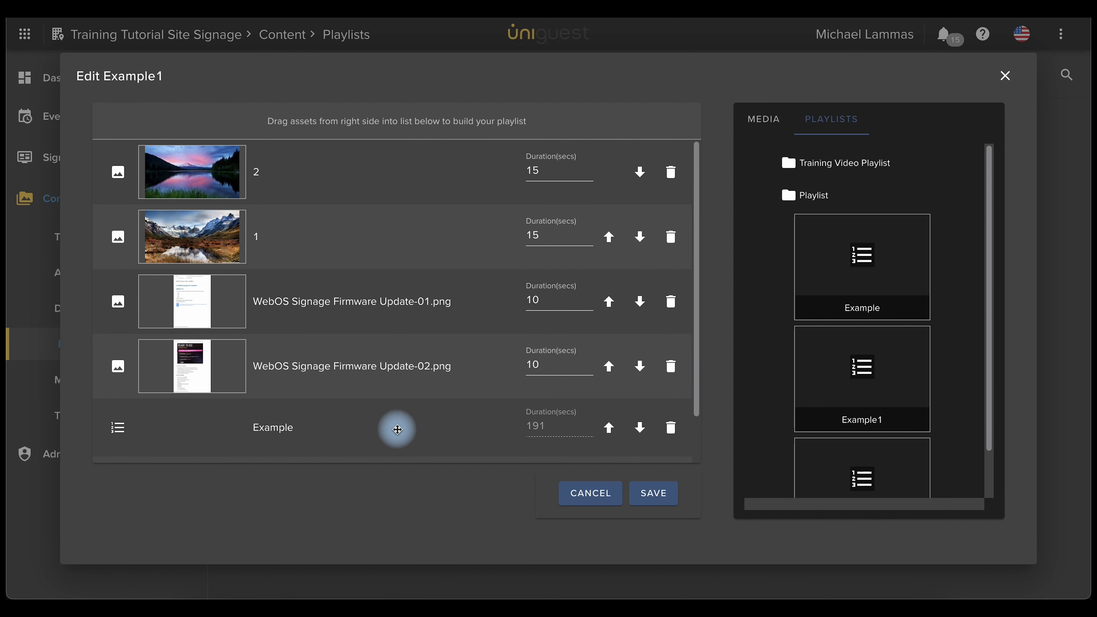
scroll(399, 423, "down", 2)
scroll(402, 419, "up", 2)
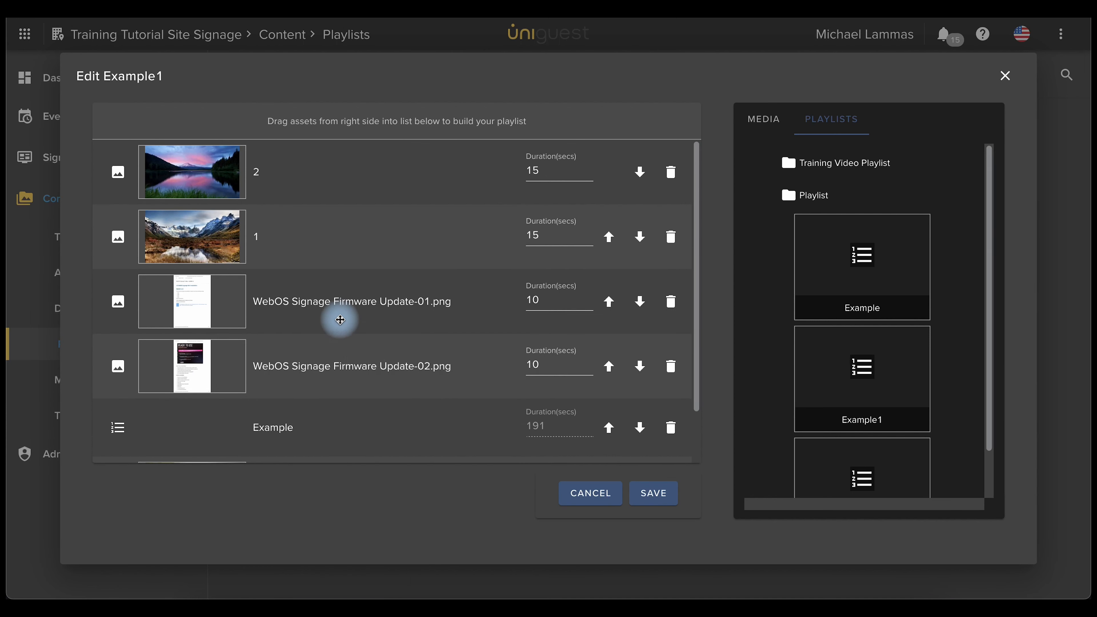
scroll(306, 311, "down", 2)
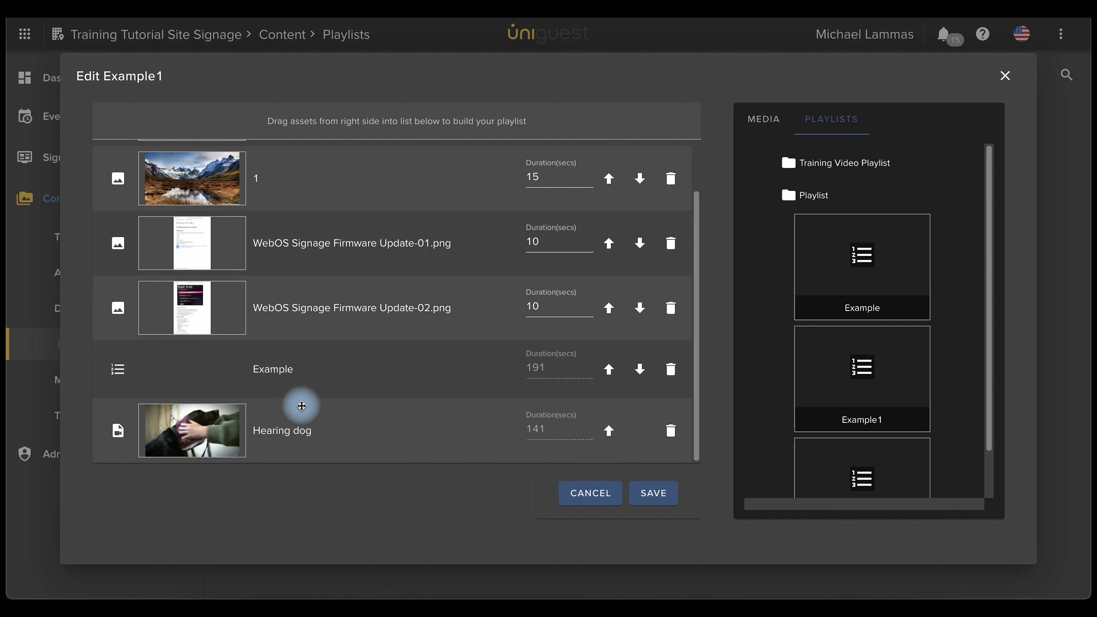
left_click(652, 494)
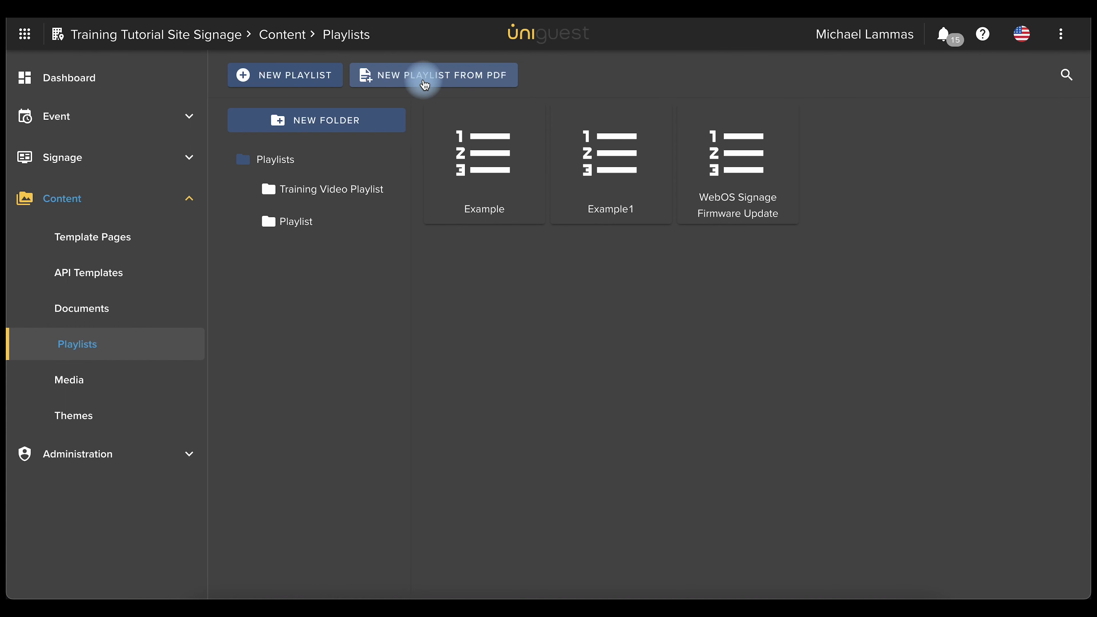
Step: Create a playlist from the WebOS Signage Display Installation _ Uniguest - Digital Engagement Platform PDF with a display duration of 30
left_click(424, 84)
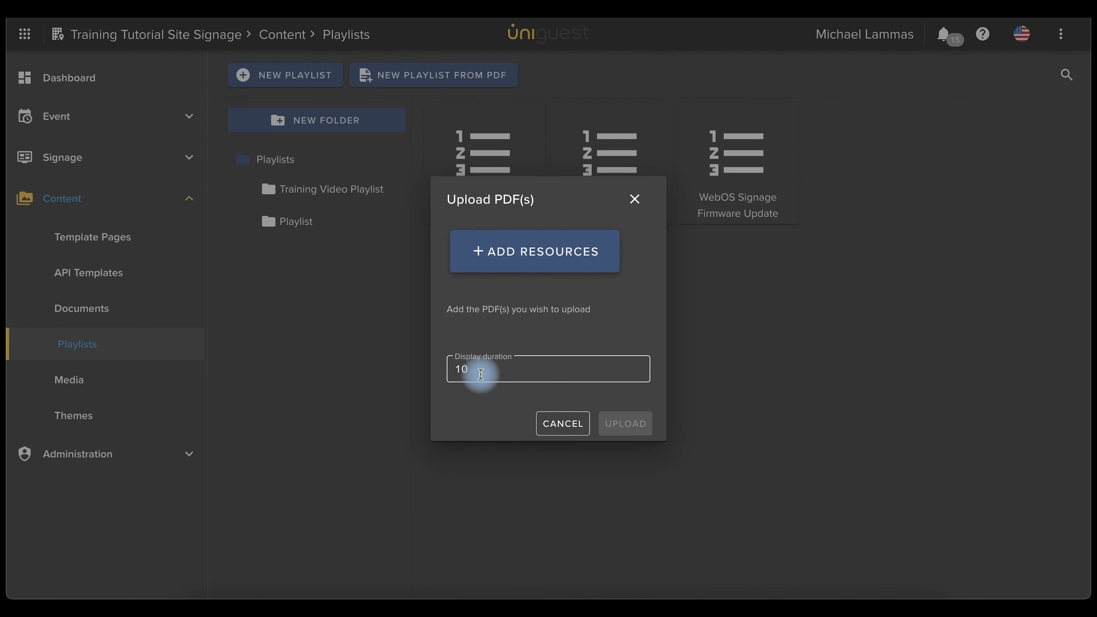
left_click_drag(477, 373, 449, 373)
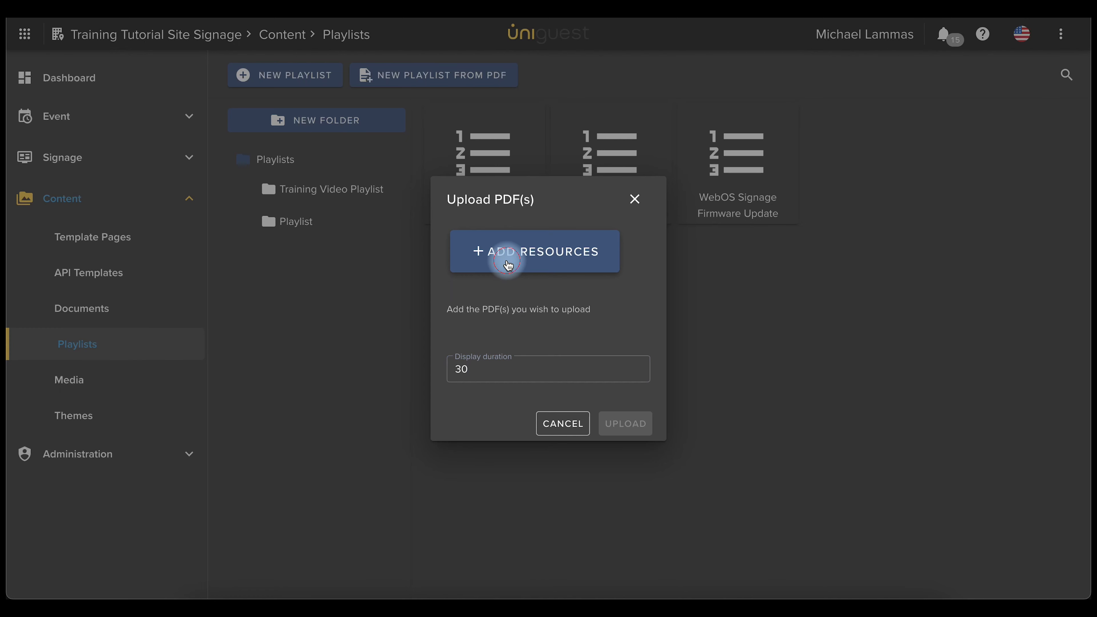
left_click(508, 265)
left_click(471, 214)
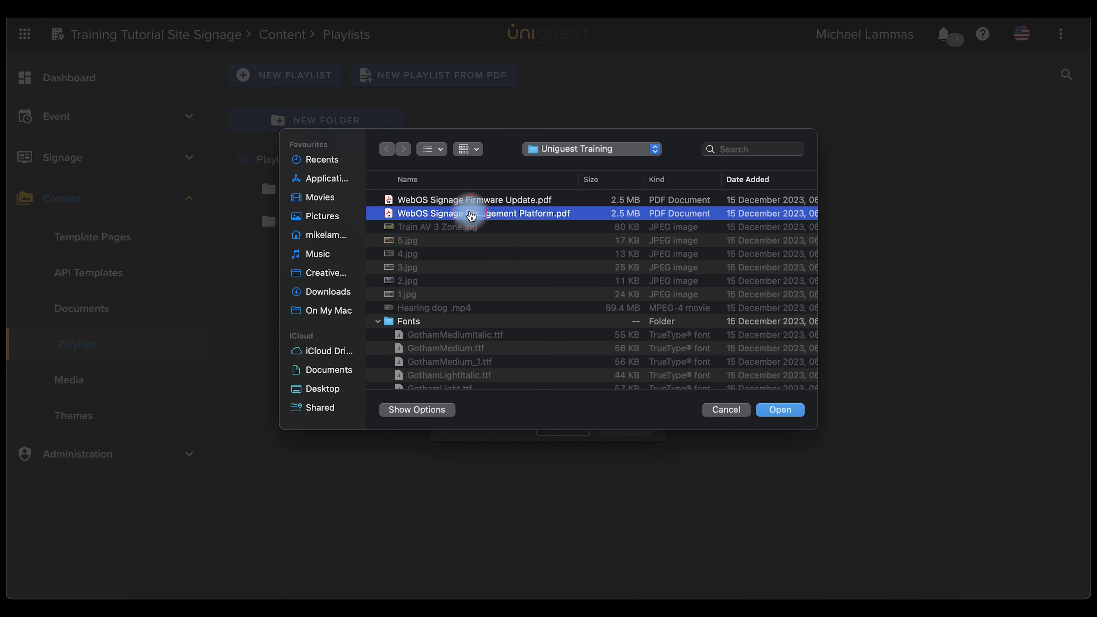
double_click(471, 215)
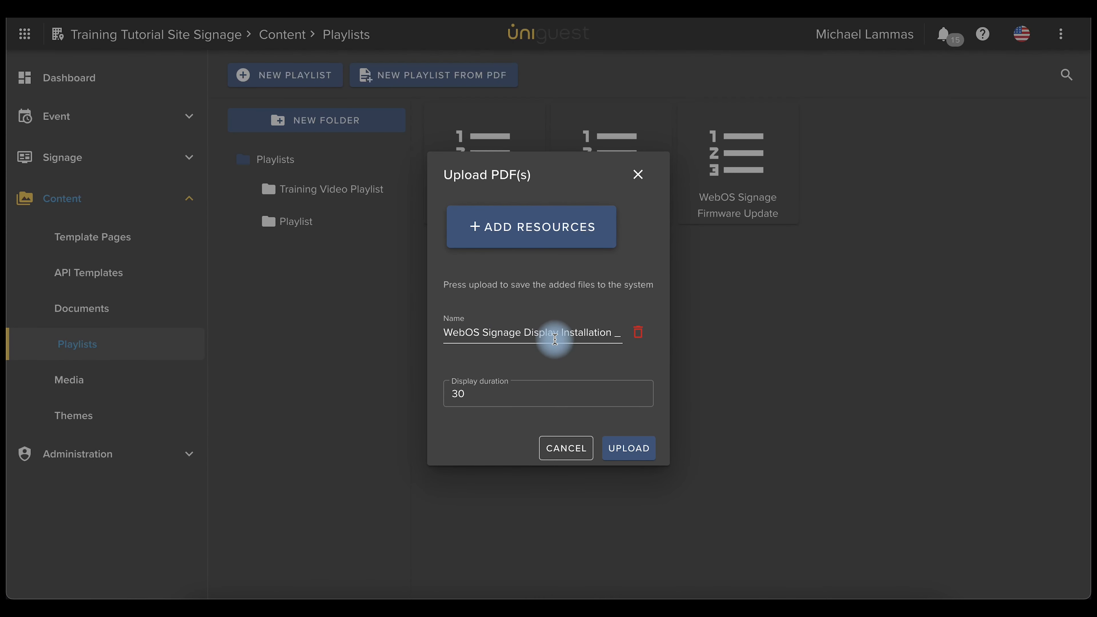
left_click(629, 449)
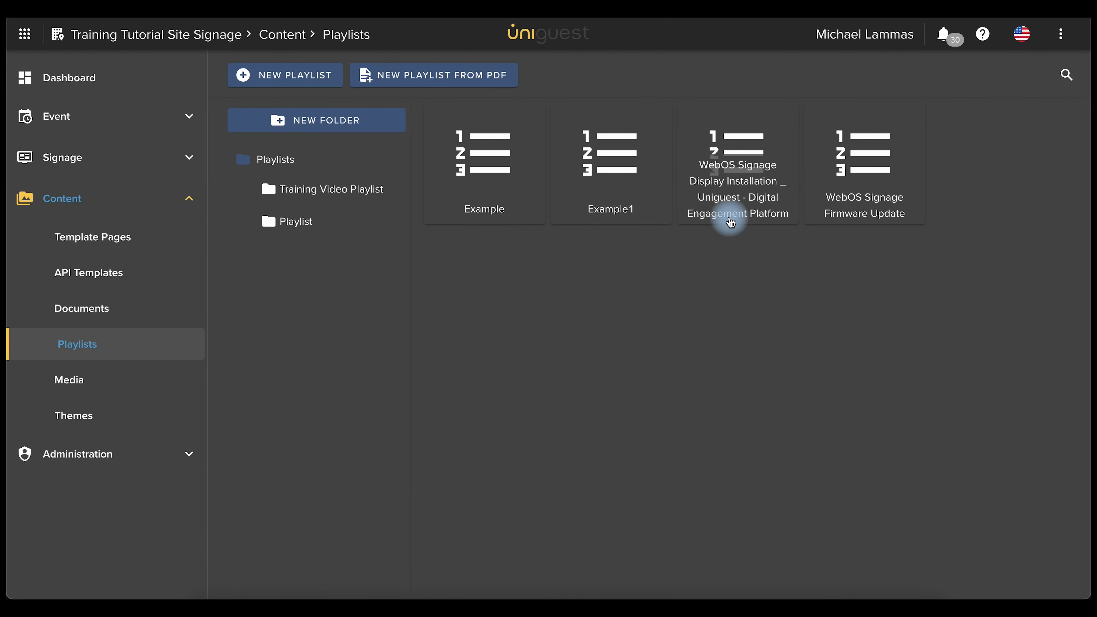
Step: Review the page entries and durations in the WebOS Signage Display Installation playlist, leaving it without changes
left_click(740, 198)
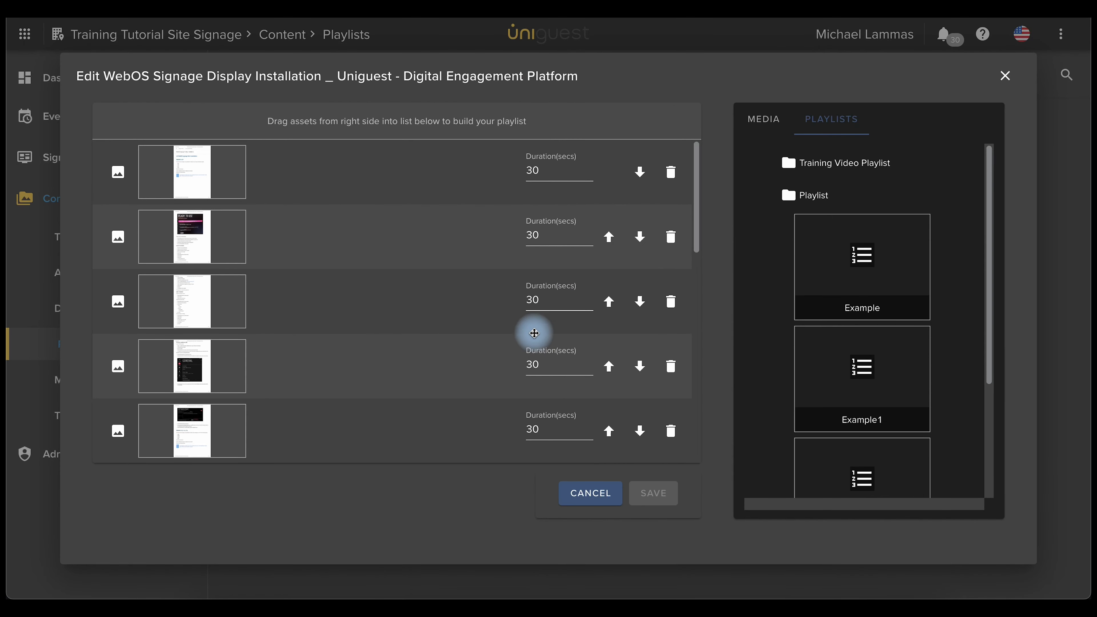
scroll(528, 342, "down", 10)
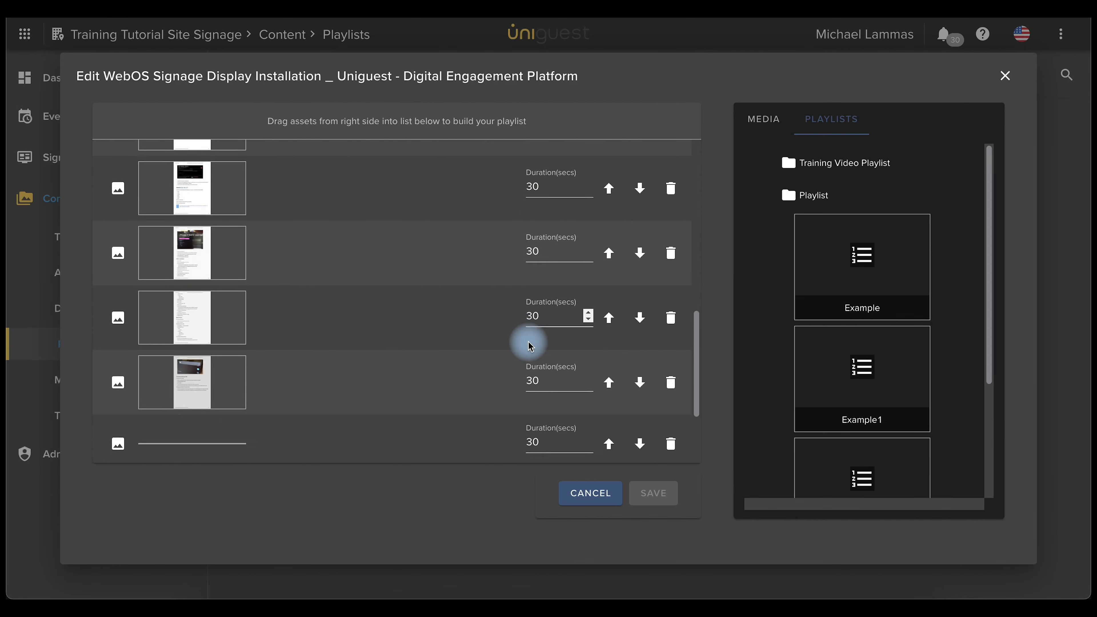
scroll(528, 342, "down", 2)
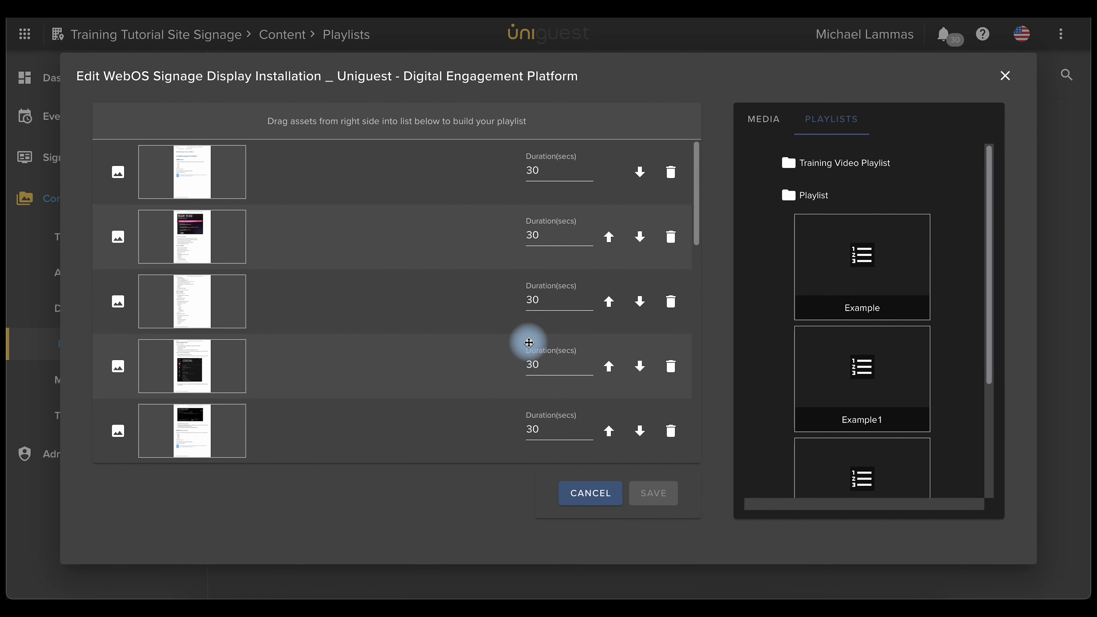
scroll(546, 225, "up", 5)
scroll(547, 227, "down", 5)
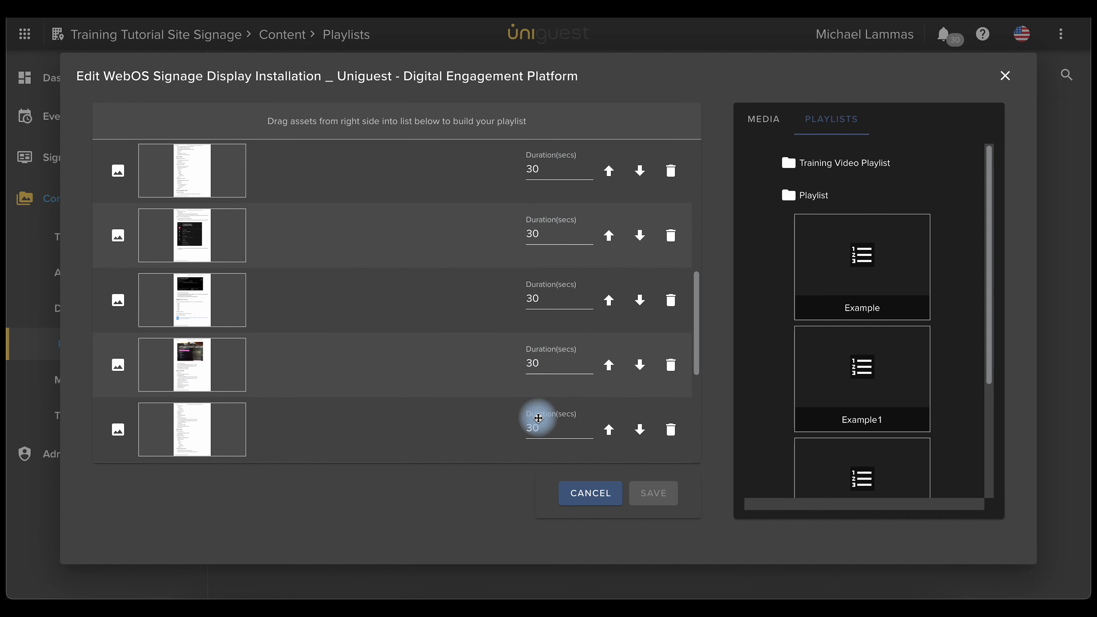
left_click(586, 495)
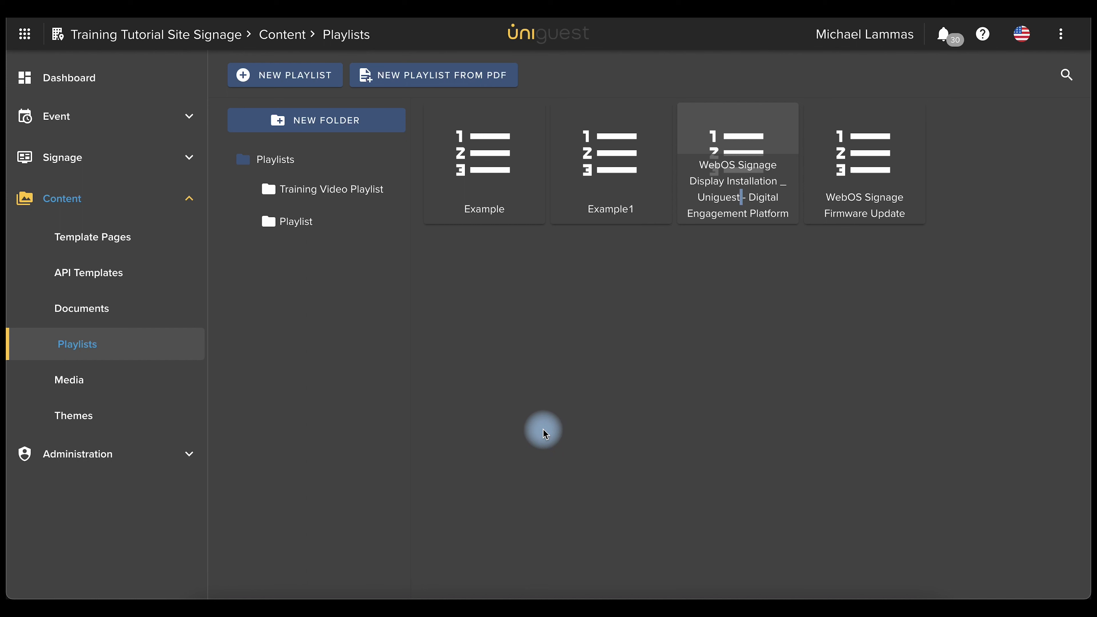